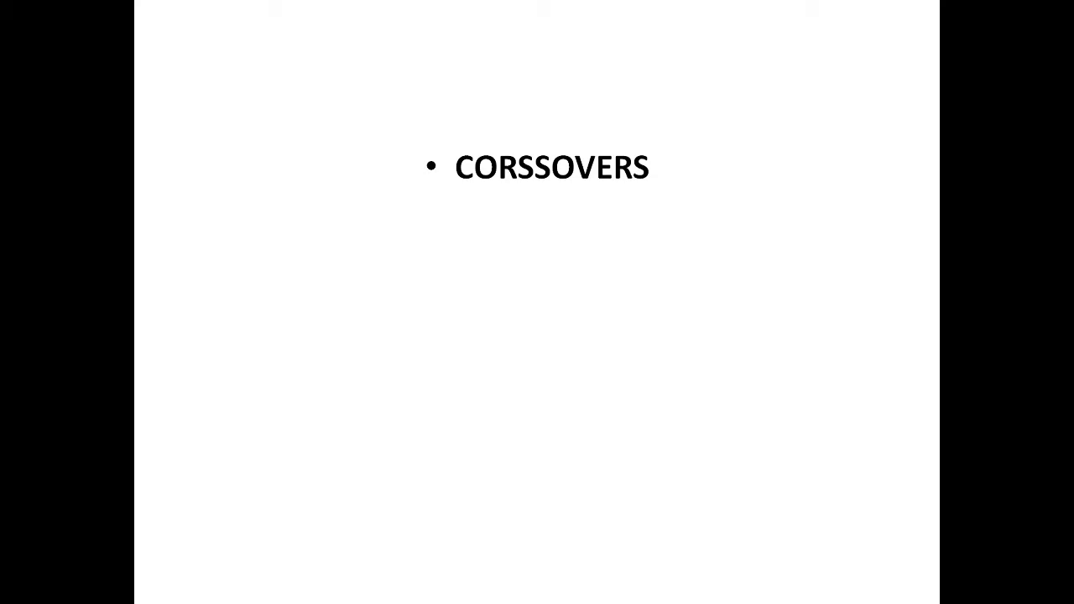
{"action": "key", "text": "Right"}
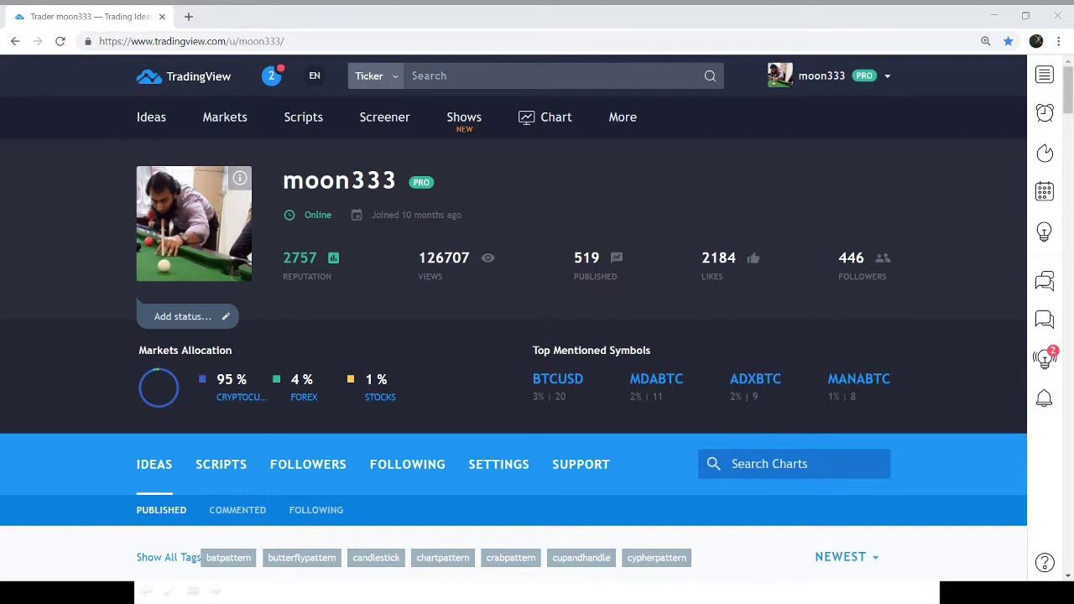
- Find the EURUSD ticker on TradingView and open its full-featured chart
{"action": "left_click", "coordinate": [908, 187]}
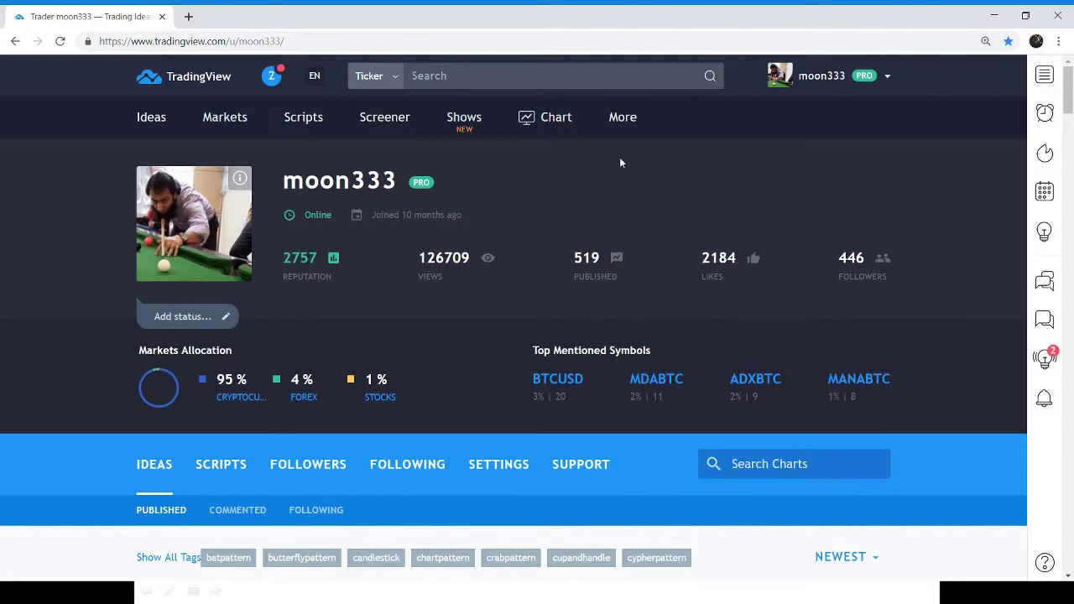
{"action": "left_click", "coordinate": [591, 75]}
{"action": "type", "text": "EURUS"}
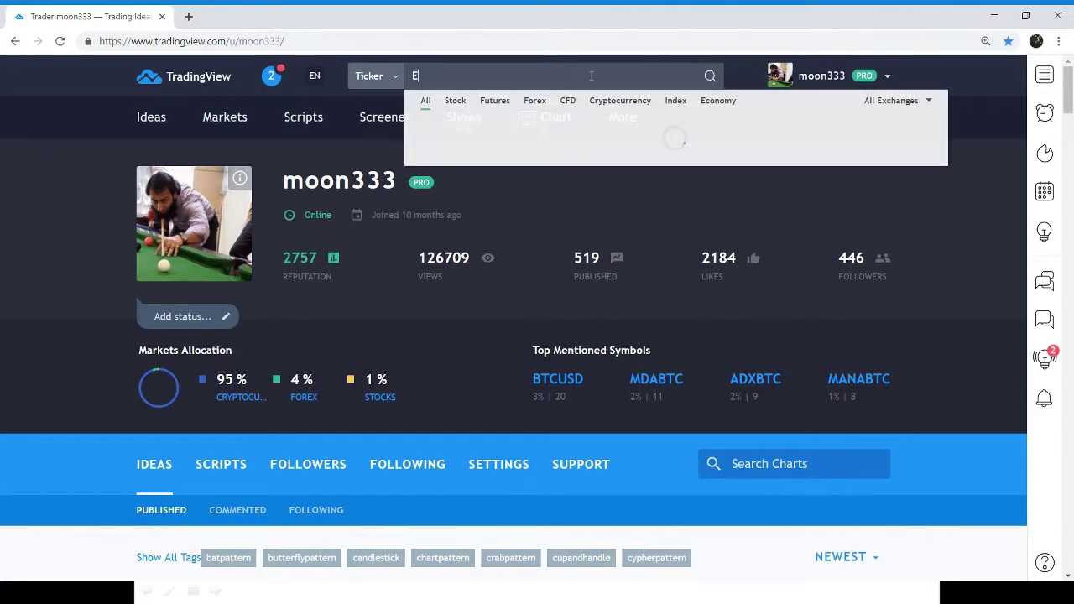
{"action": "type", "text": "D"}
{"action": "key", "text": "Return"}
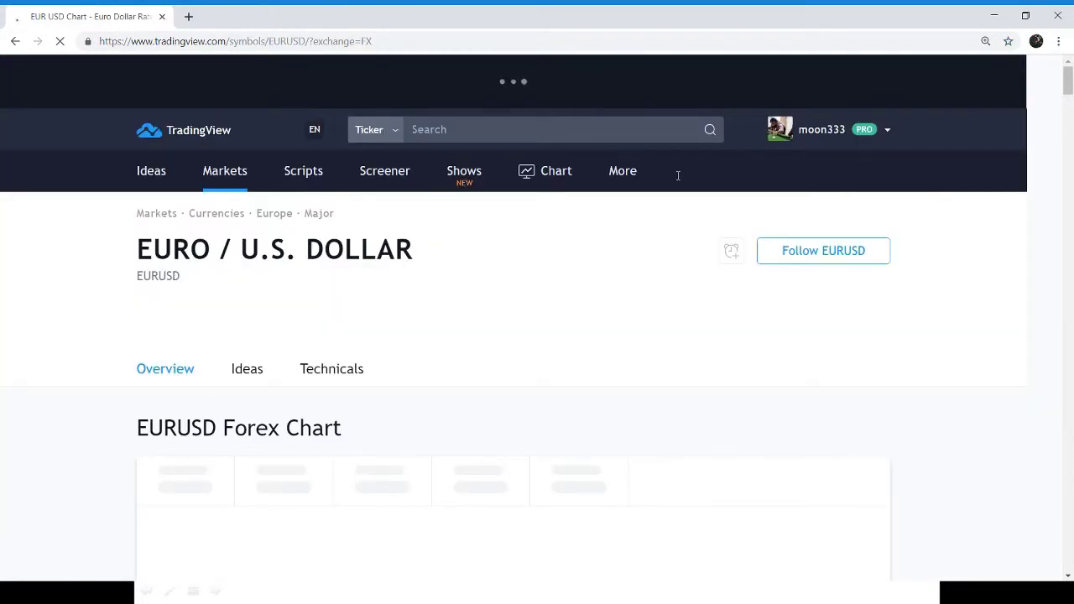
{"action": "left_click", "coordinate": [806, 430]}
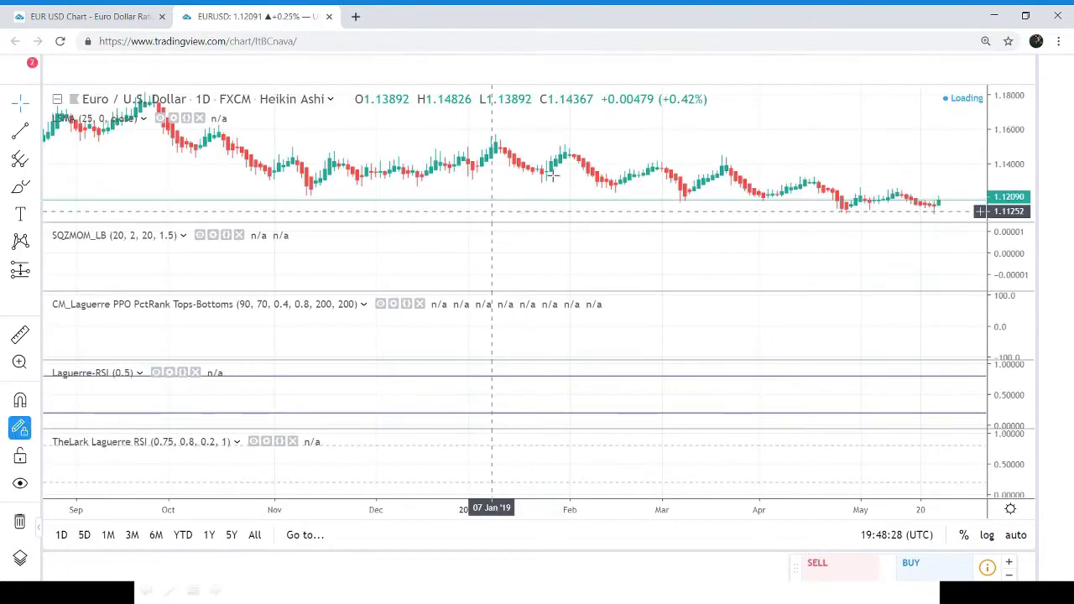
- Replace all existing indicators on the EURUSD chart with two built-in Moving Average indicators
{"action": "right_click", "coordinate": [556, 188]}
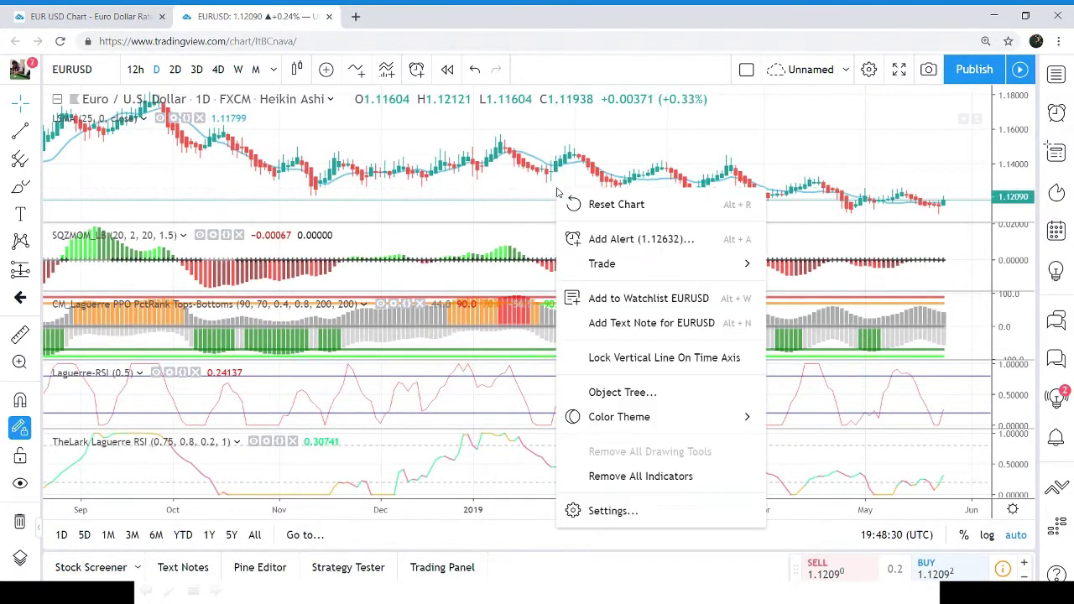
{"action": "left_click", "coordinate": [621, 476]}
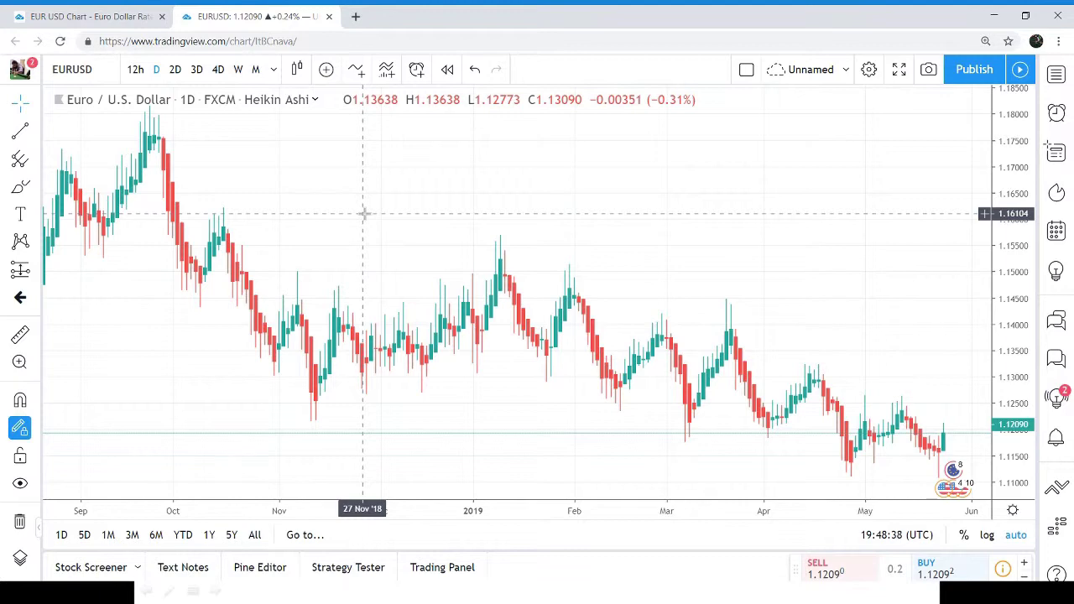
{"action": "left_click", "coordinate": [357, 72]}
{"action": "type", "text": "mo"}
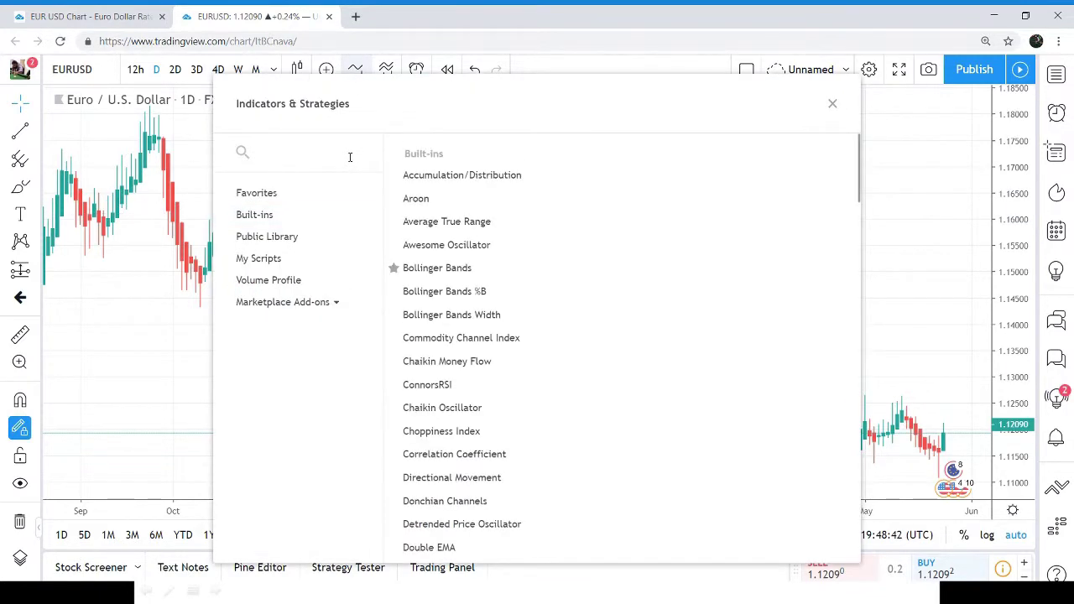
{"action": "type", "text": "ving"}
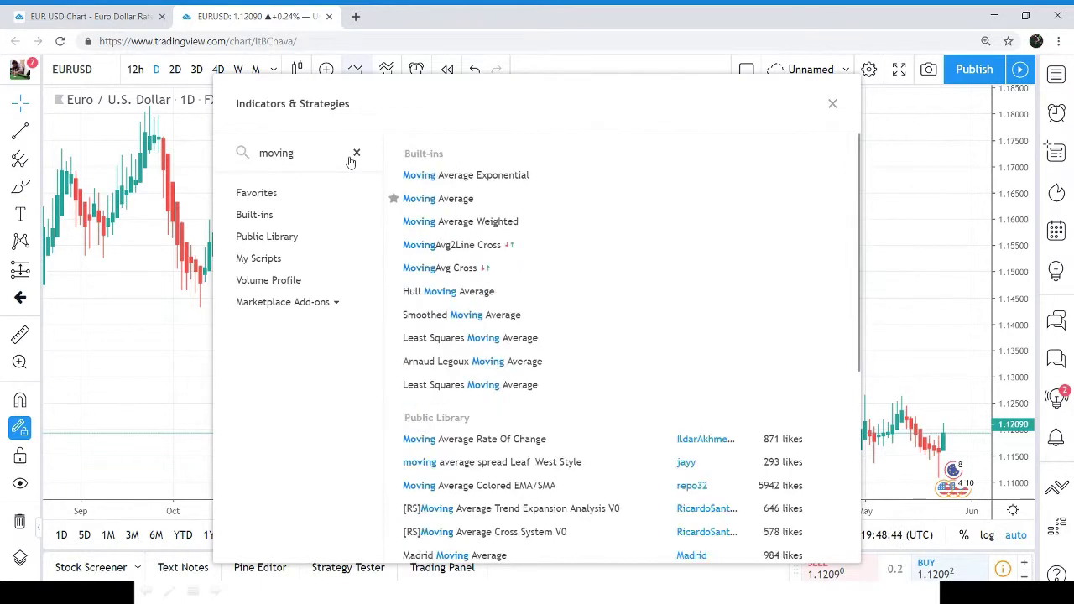
{"action": "left_click", "coordinate": [439, 199]}
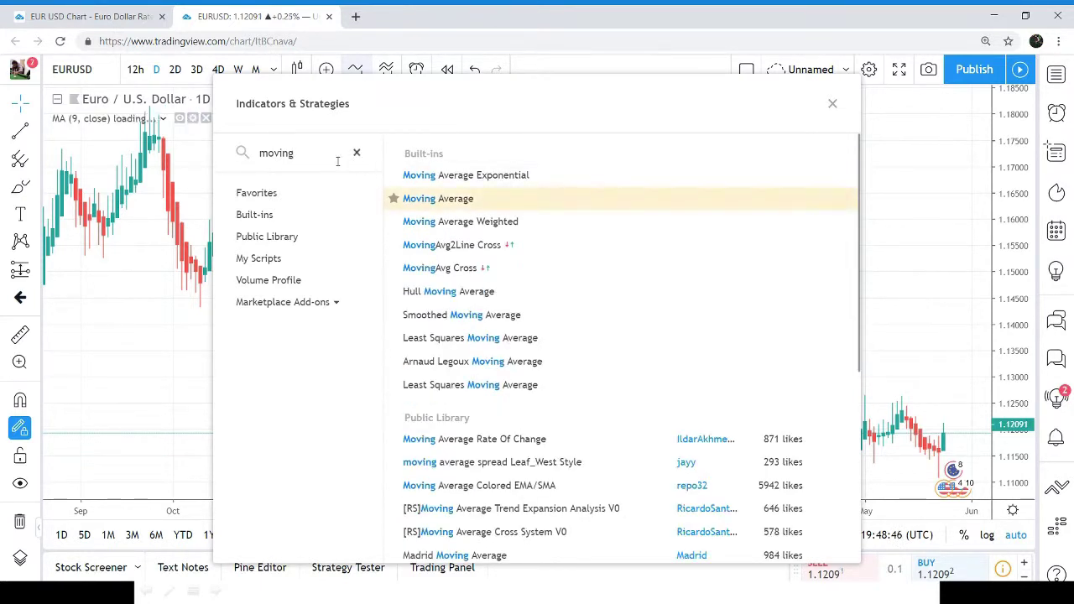
{"action": "left_click", "coordinate": [428, 202]}
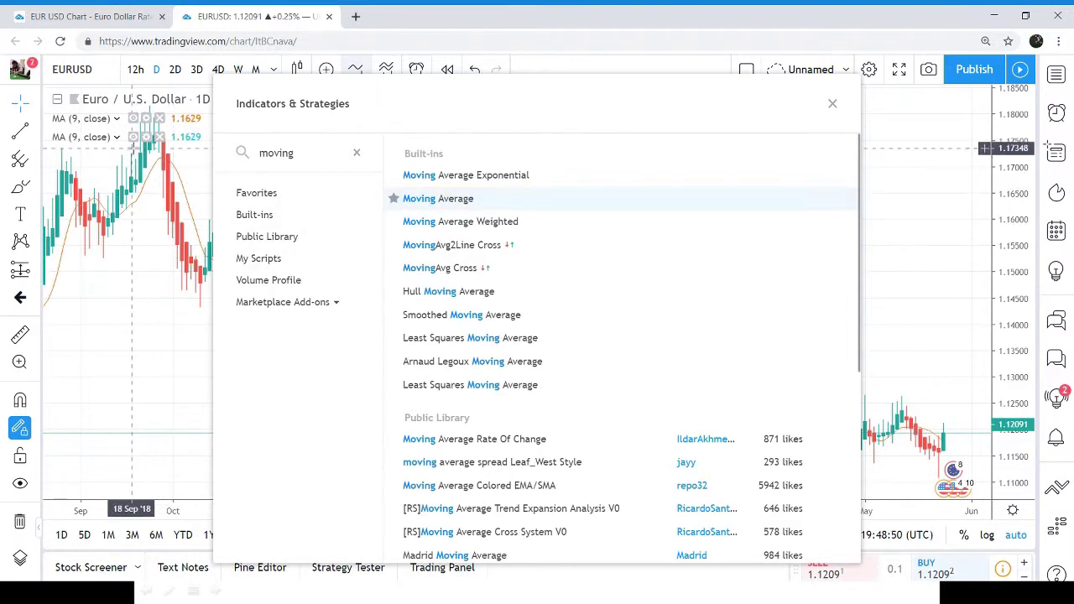
{"action": "left_click", "coordinate": [832, 106]}
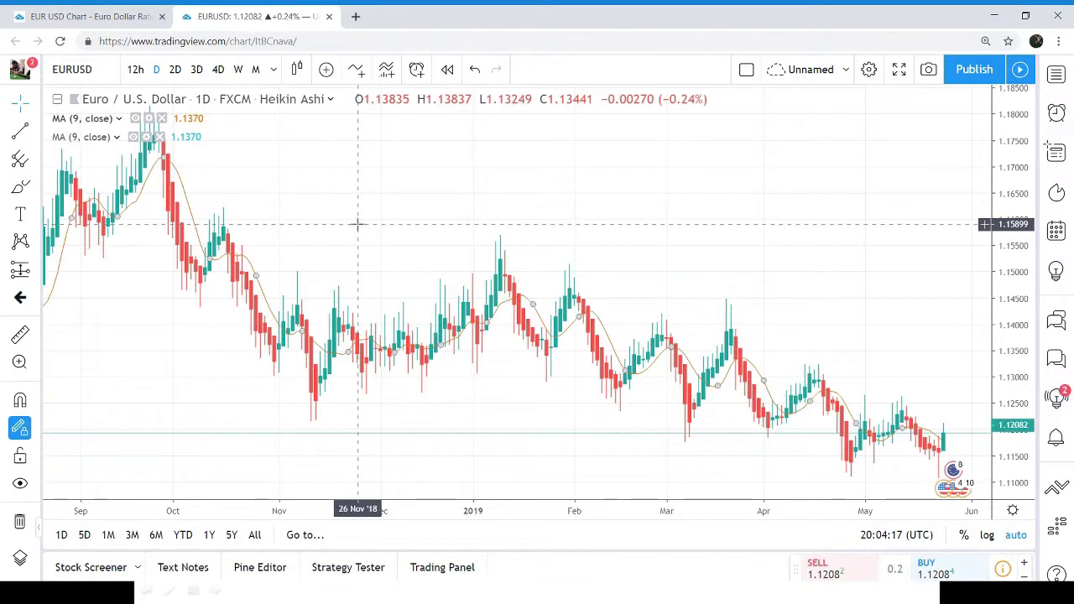
- Set the first moving average's length to 50 with close as its source
{"action": "left_click", "coordinate": [151, 119]}
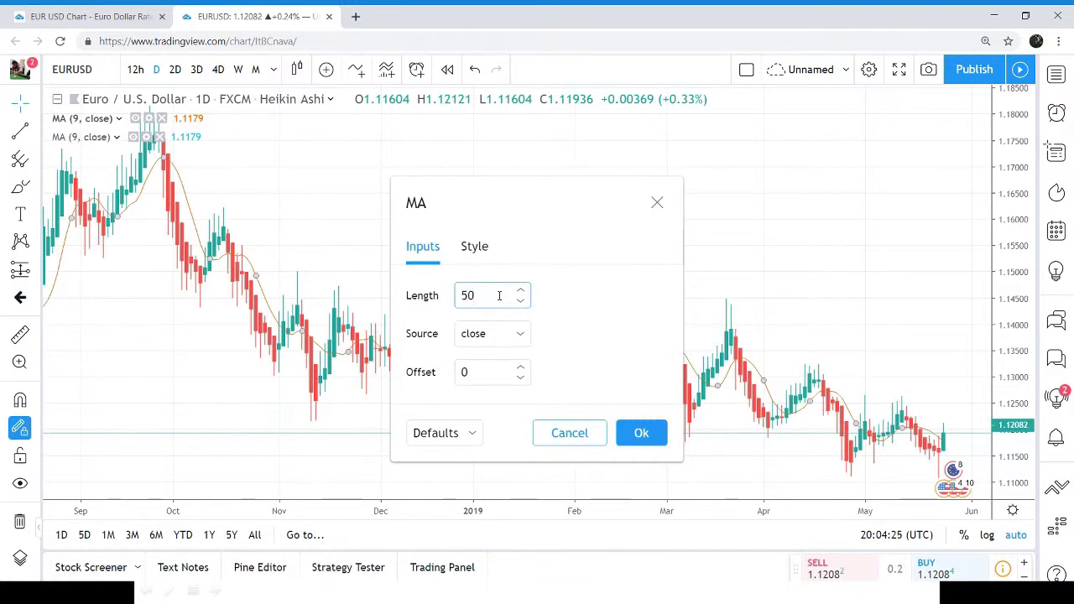
{"action": "left_click", "coordinate": [519, 336]}
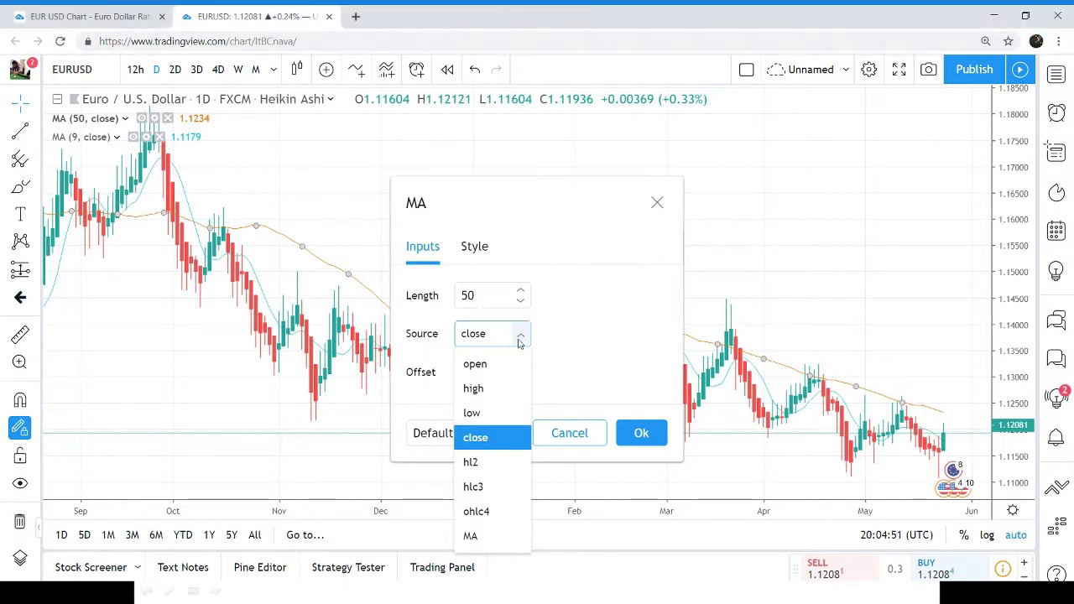
{"action": "left_click", "coordinate": [484, 439]}
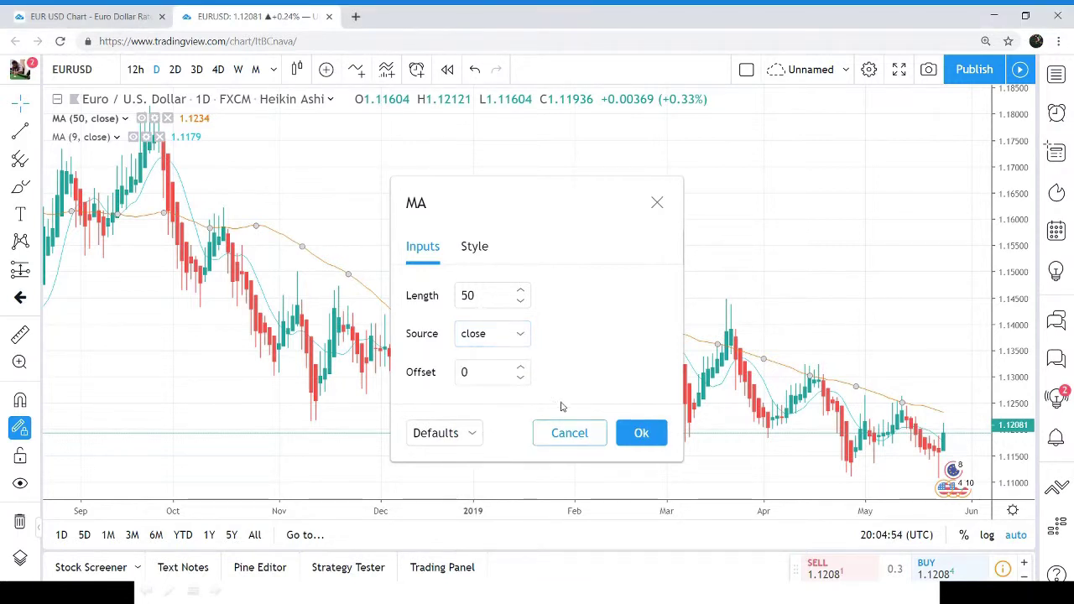
{"action": "left_click", "coordinate": [640, 435]}
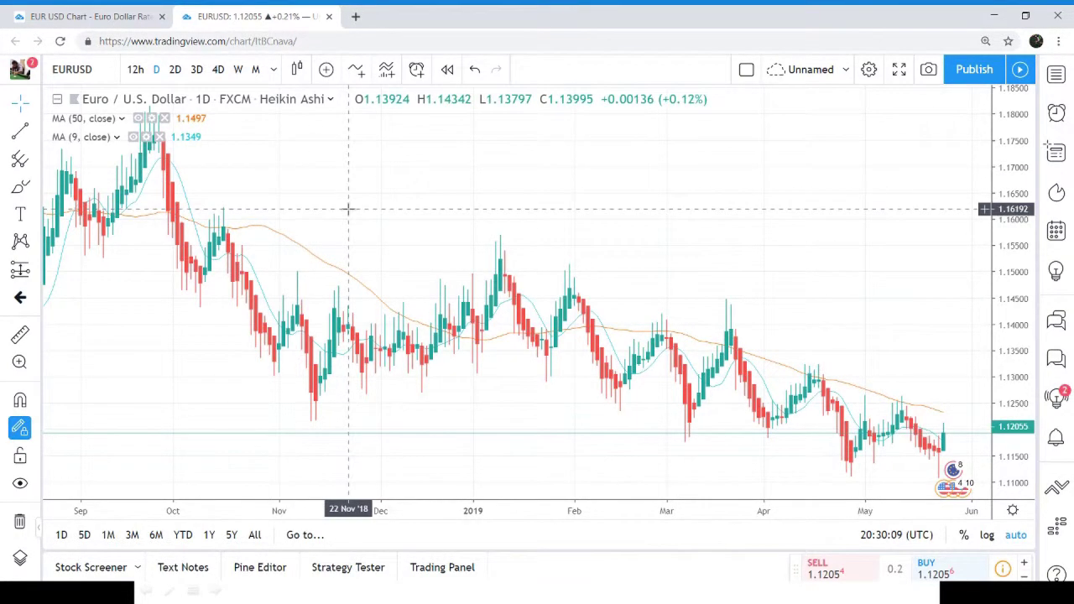
- Style the 50-period moving average as a dark blue line with the second-thickest line width
{"action": "left_click", "coordinate": [152, 119]}
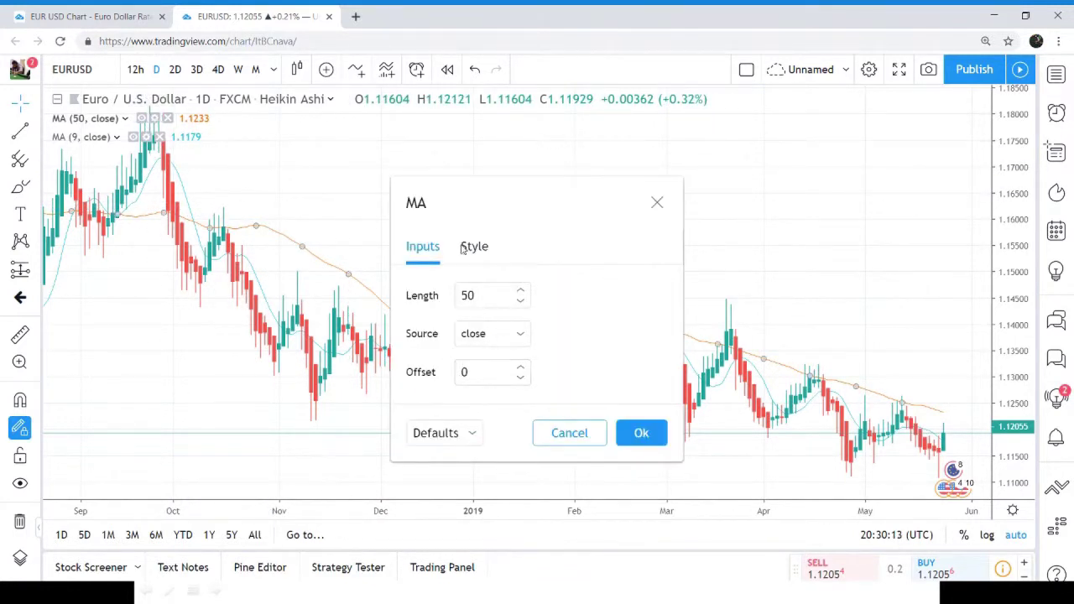
{"action": "left_click", "coordinate": [475, 251]}
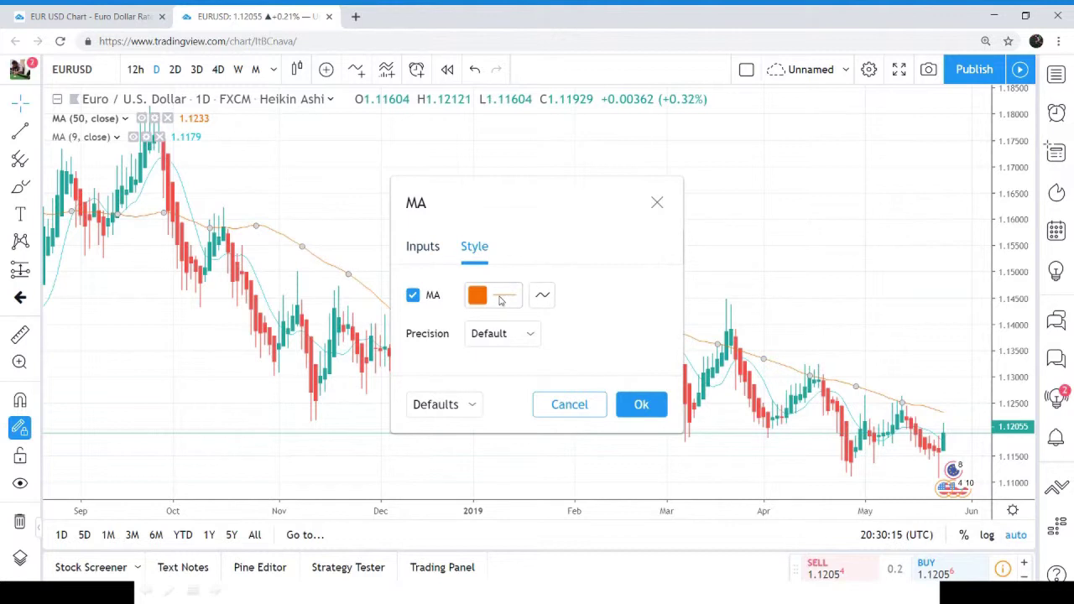
{"action": "left_click", "coordinate": [495, 296]}
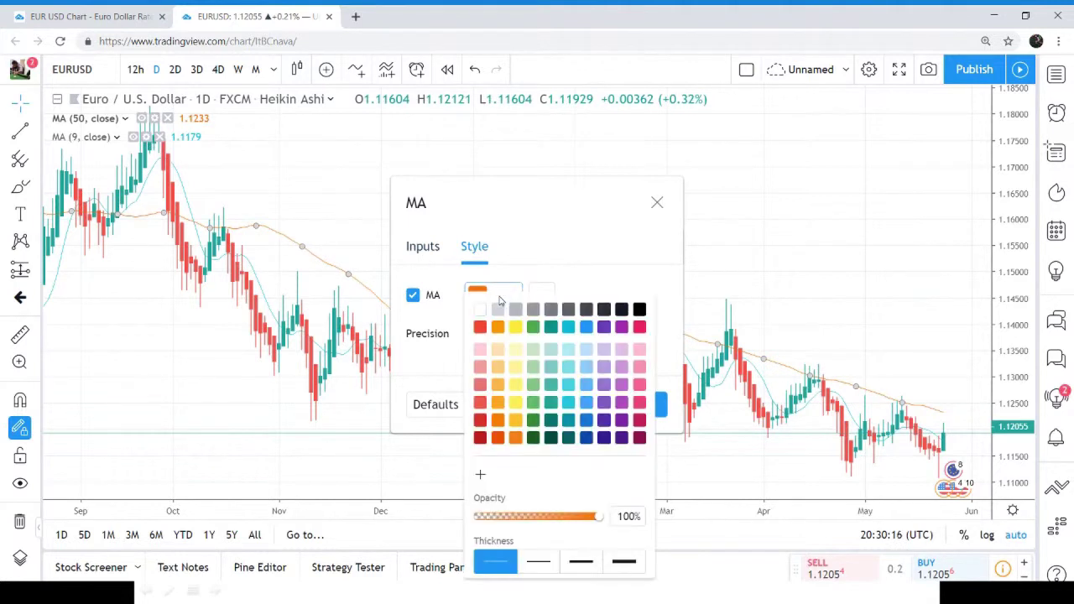
{"action": "left_click", "coordinate": [582, 562]}
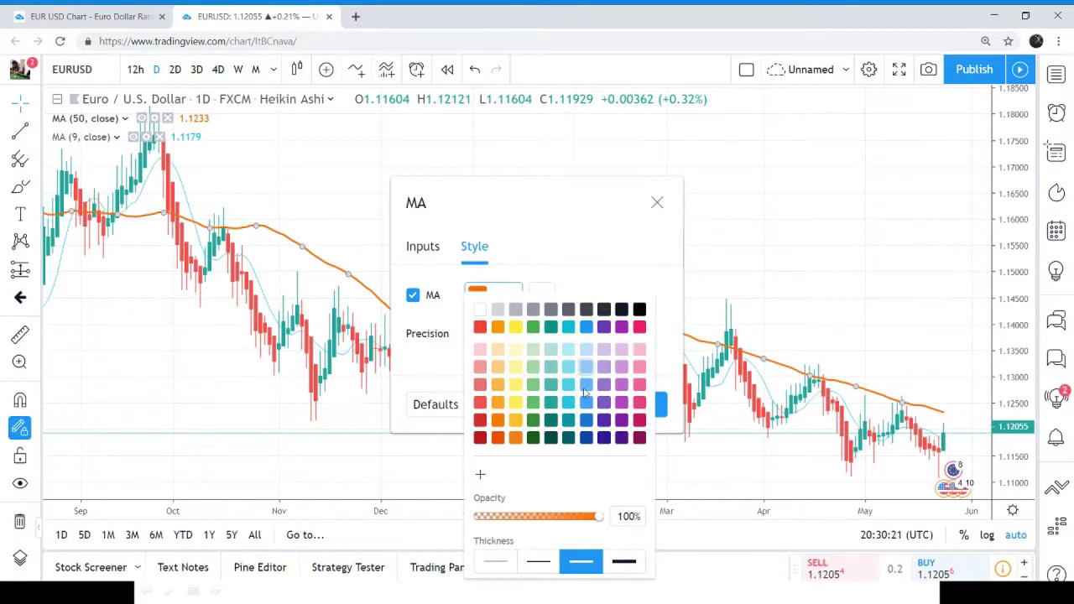
{"action": "left_click", "coordinate": [587, 420]}
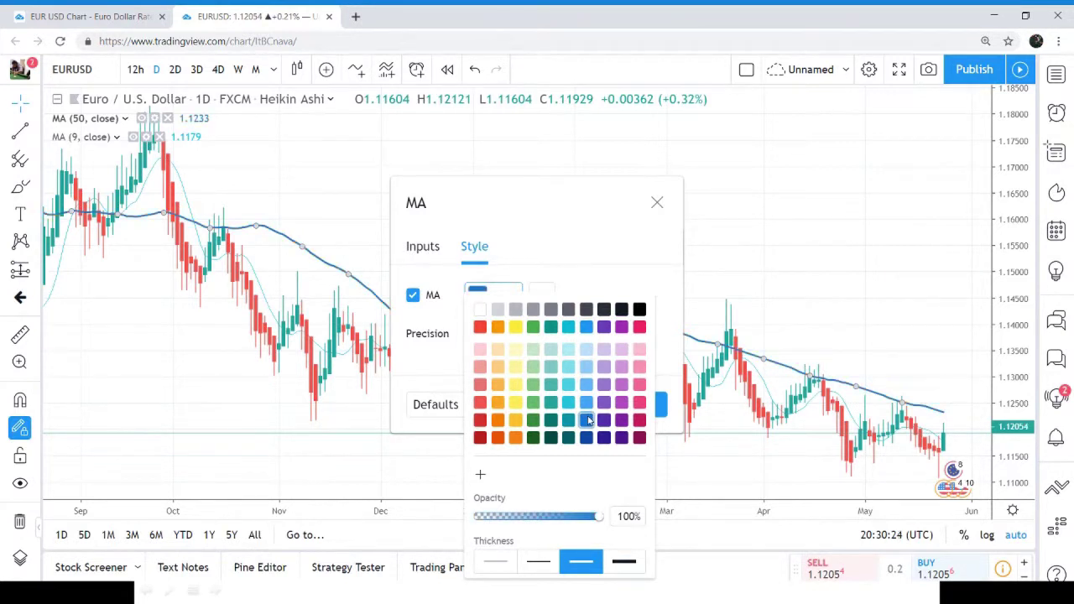
{"action": "left_click", "coordinate": [663, 406]}
{"action": "left_click", "coordinate": [661, 405]}
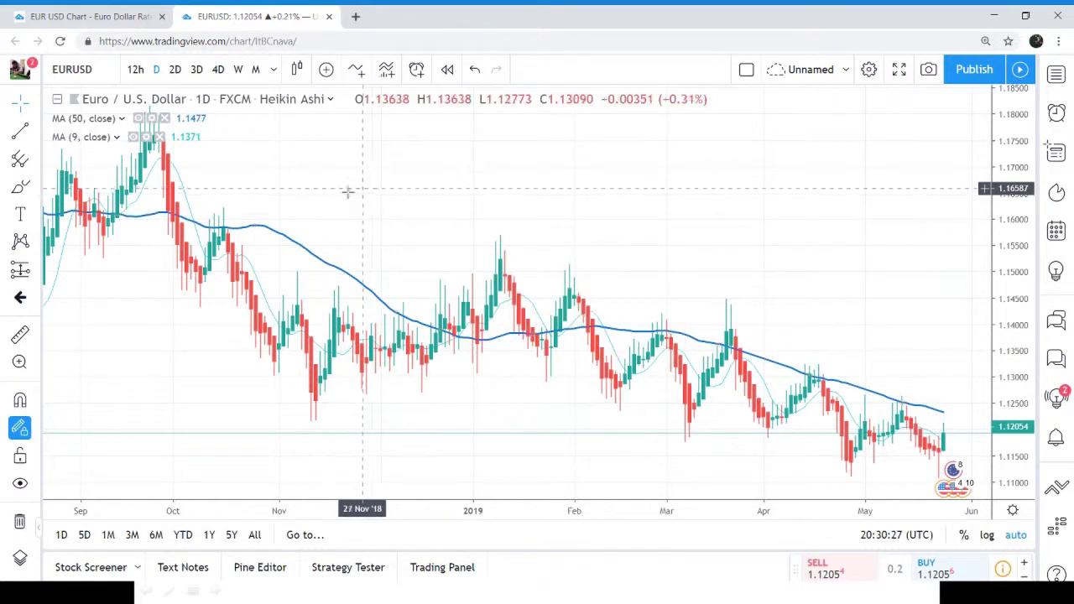
- Set the second moving average's length to 200, keeping close as its source
{"action": "left_click", "coordinate": [147, 138]}
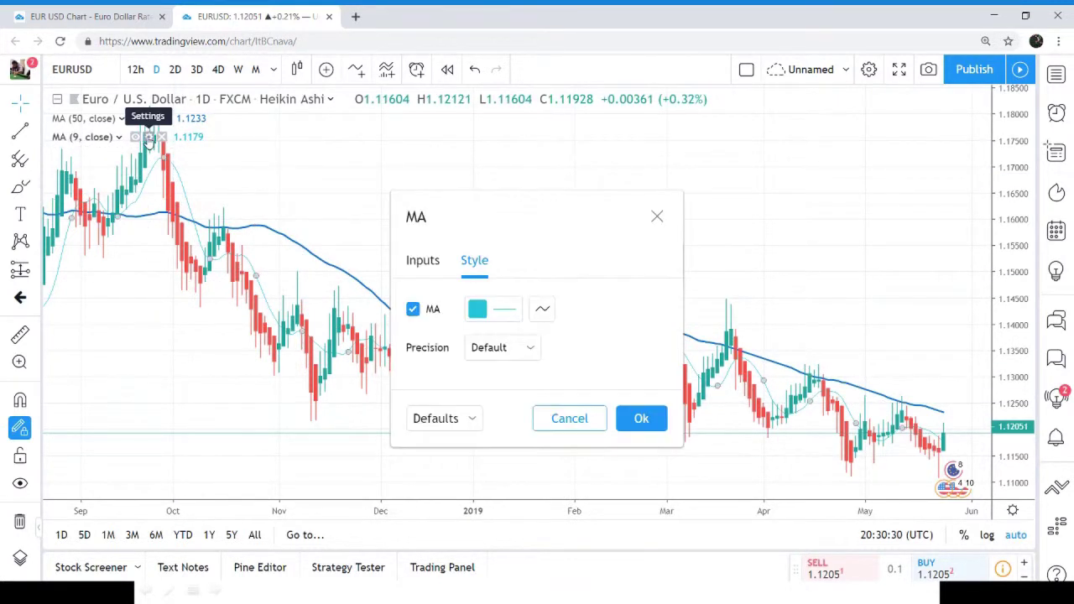
{"action": "left_click", "coordinate": [429, 264]}
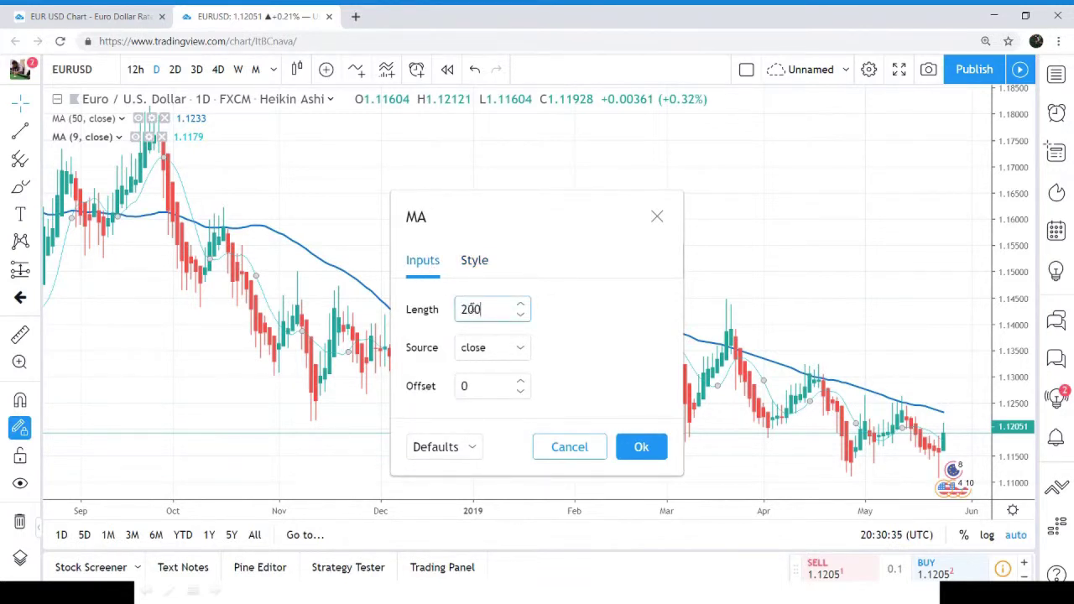
{"action": "left_click", "coordinate": [519, 352]}
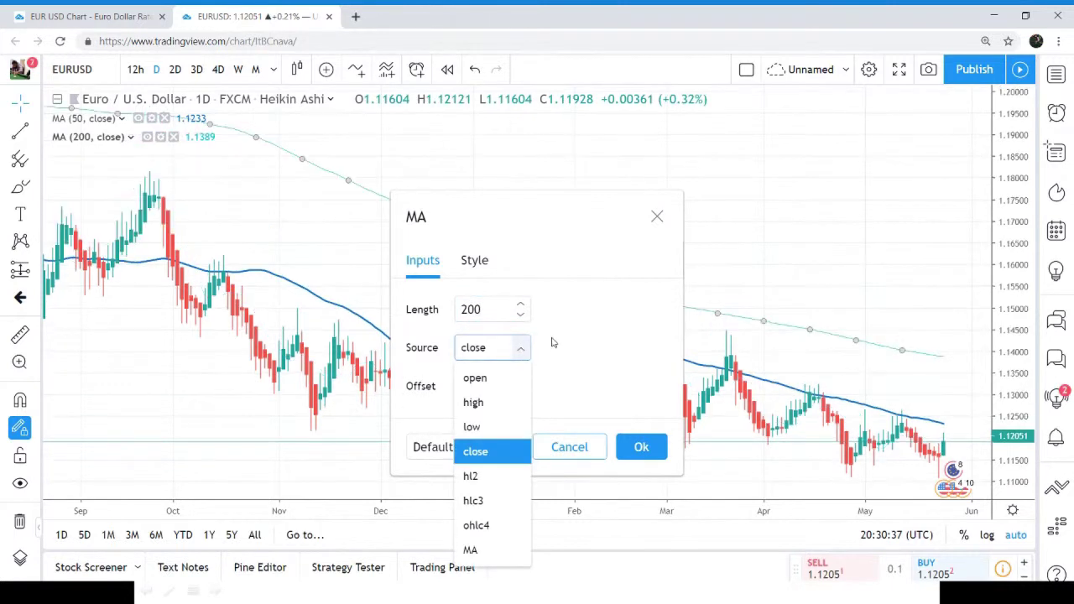
{"action": "left_click", "coordinate": [563, 359]}
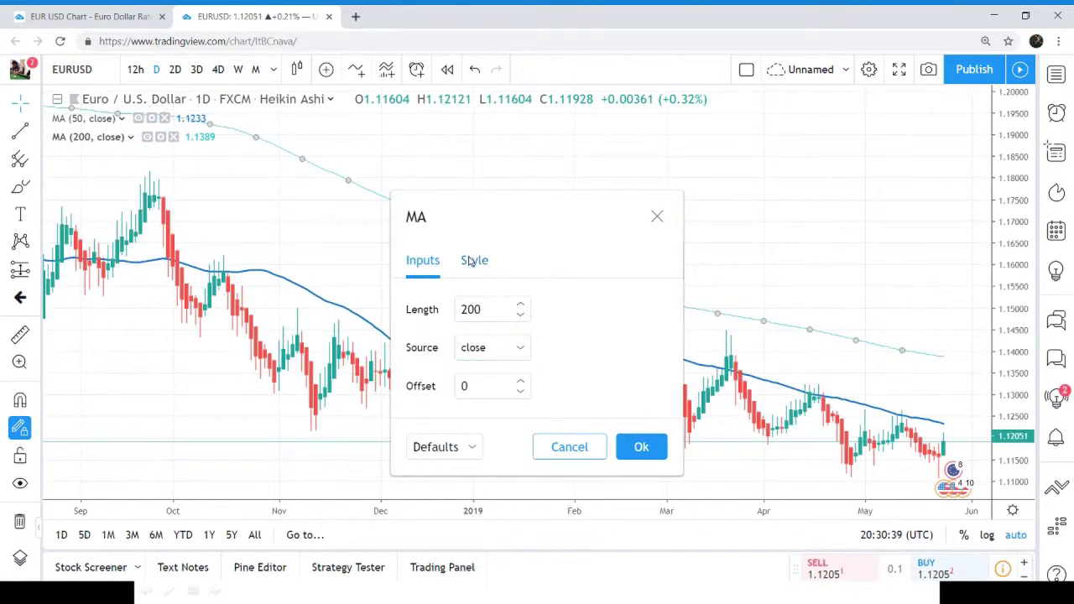
- Style the 200-period moving average as a red line with the second-thickest line width and apply its settings
{"action": "left_click", "coordinate": [473, 262]}
{"action": "left_click", "coordinate": [493, 309]}
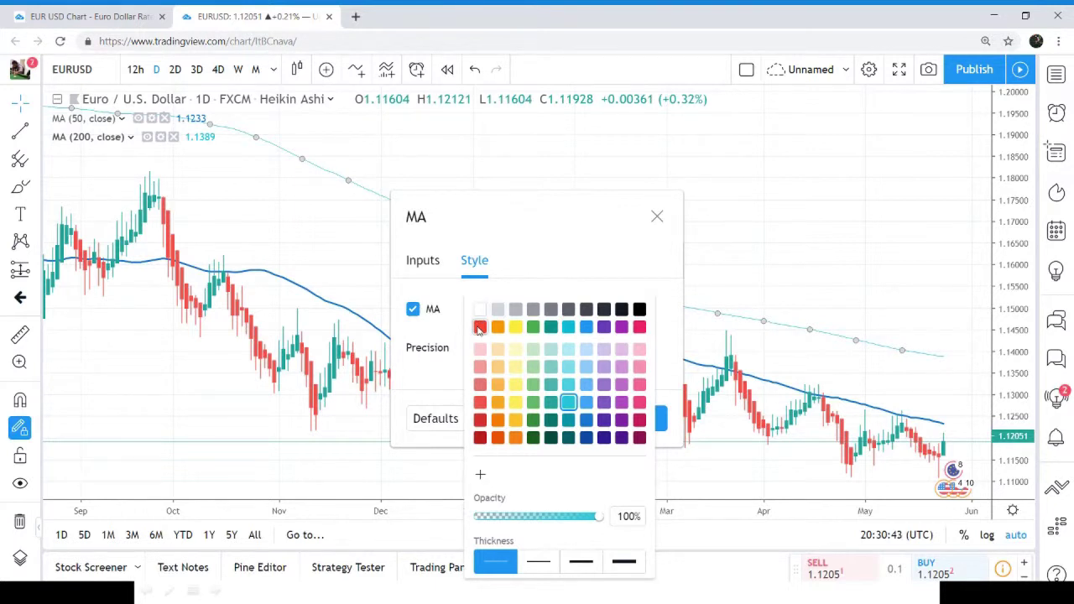
{"action": "left_click", "coordinate": [481, 327]}
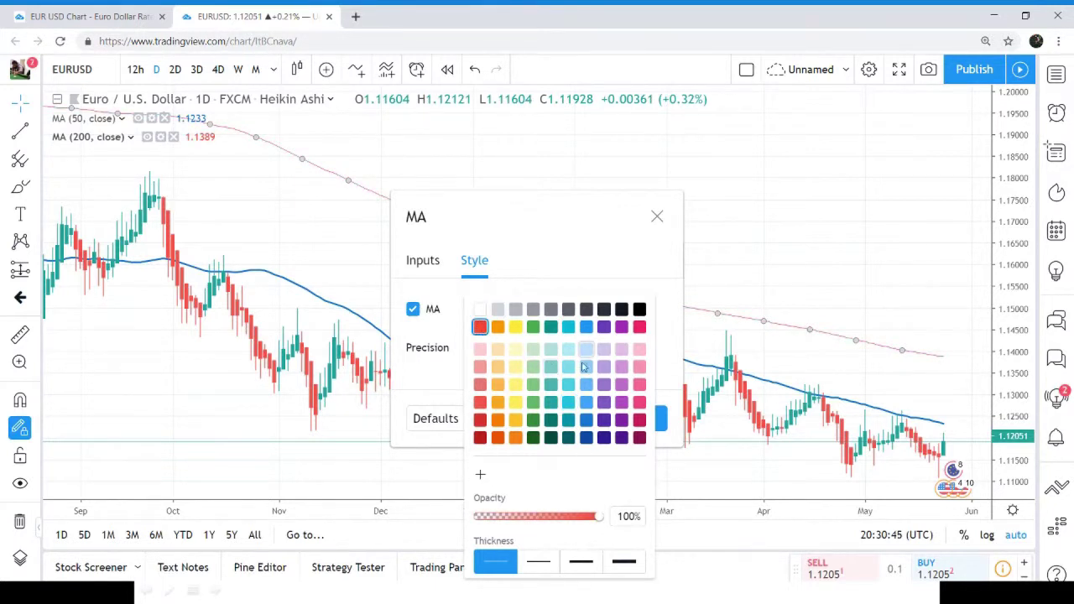
{"action": "left_click", "coordinate": [583, 560]}
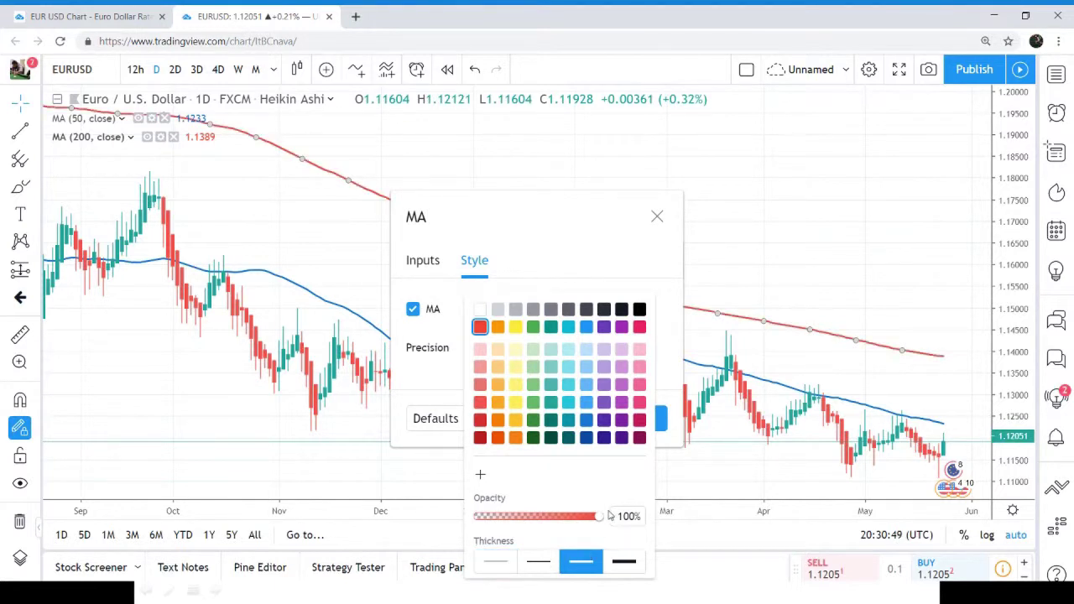
{"action": "left_click", "coordinate": [664, 422]}
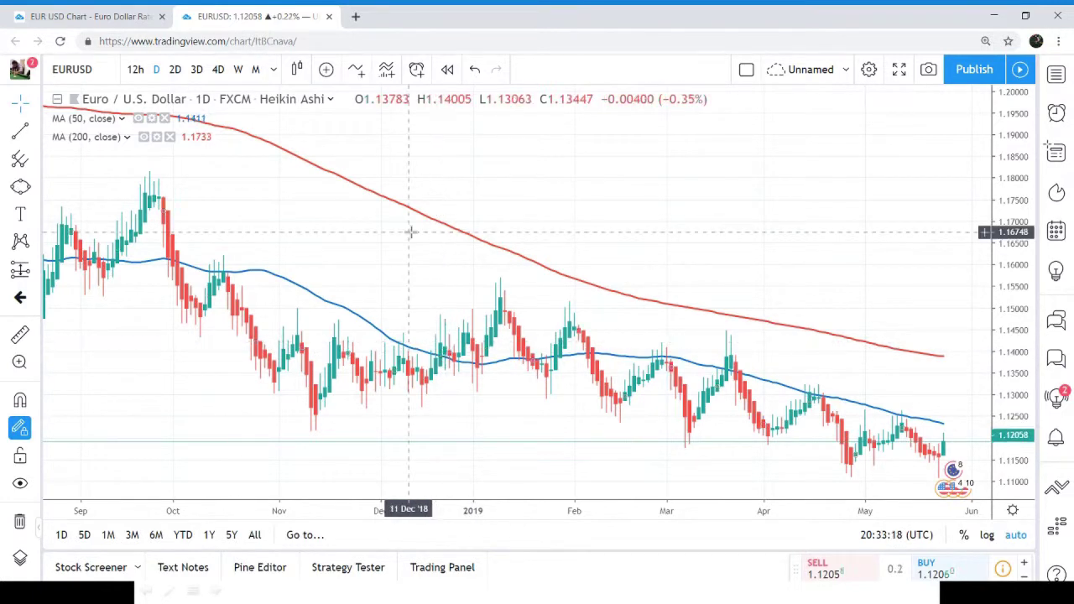
- Draw an ellipse around the May 2017 crossover of the two moving averages, from about 12 May at 1.100 to 31 May at 1.066
{"action": "left_click_drag", "start_coordinate": [314, 220], "coordinate": [559, 247]}
{"action": "left_click_drag", "start_coordinate": [260, 211], "coordinate": [794, 266]}
{"action": "left_click_drag", "start_coordinate": [244, 283], "coordinate": [761, 196]}
{"action": "left_click_drag", "start_coordinate": [173, 358], "coordinate": [844, 221]}
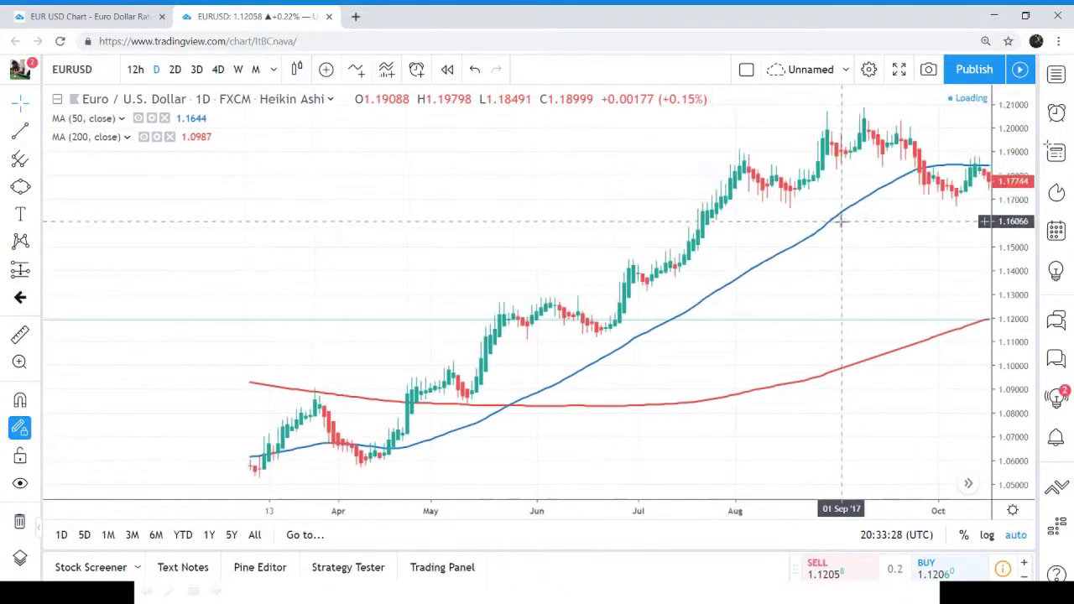
{"action": "mouse_move", "coordinate": [463, 249]}
{"action": "left_mouse_down"}
{"action": "mouse_move", "coordinate": [537, 223]}
{"action": "mouse_move", "coordinate": [652, 209]}
{"action": "mouse_move", "coordinate": [475, 237]}
{"action": "left_mouse_up"}
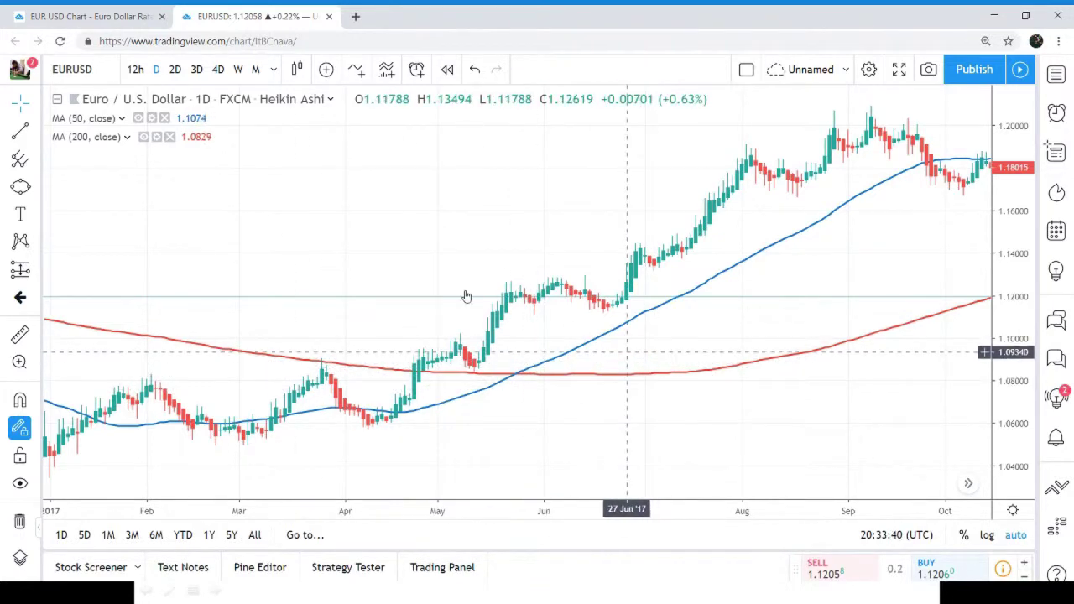
{"action": "left_click", "coordinate": [20, 186]}
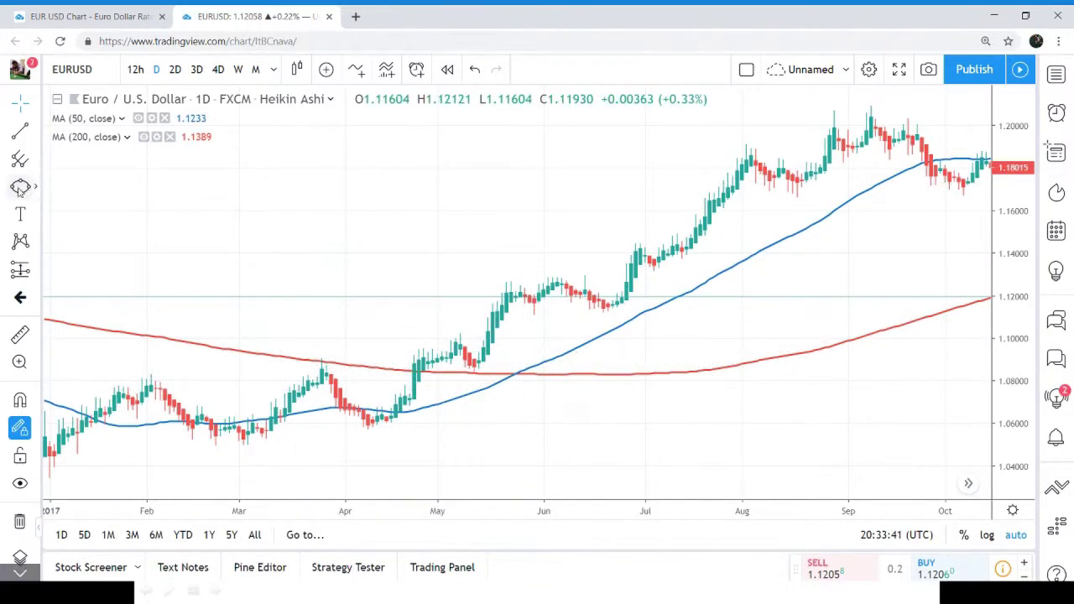
{"action": "left_click", "coordinate": [479, 338]}
{"action": "left_click", "coordinate": [537, 410]}
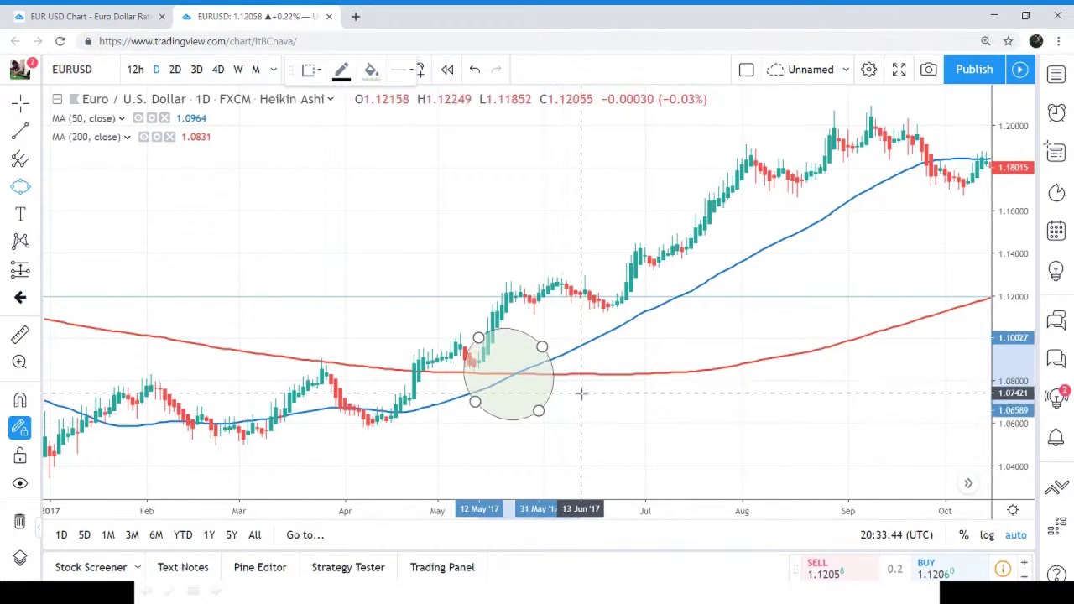
{"action": "left_click", "coordinate": [578, 393]}
{"action": "left_click", "coordinate": [579, 394]}
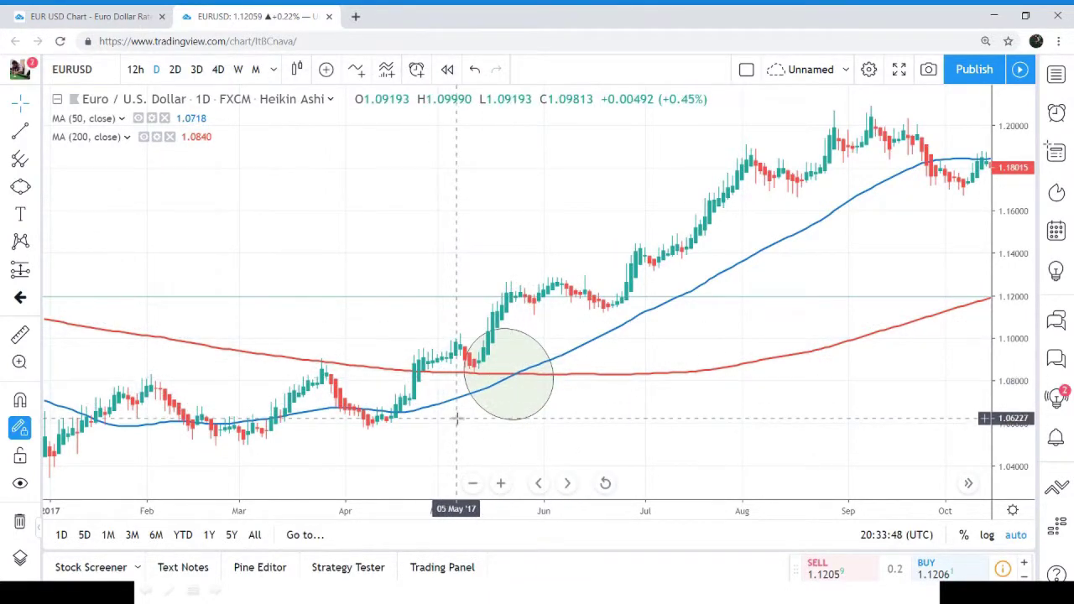
- Measure the price move after the May 2017 crossover, from 26 May 2017 at about 1.1186 to 5 December 2017 at about 1.1928
{"action": "left_click_drag", "start_coordinate": [456, 417], "coordinate": [328, 408]}
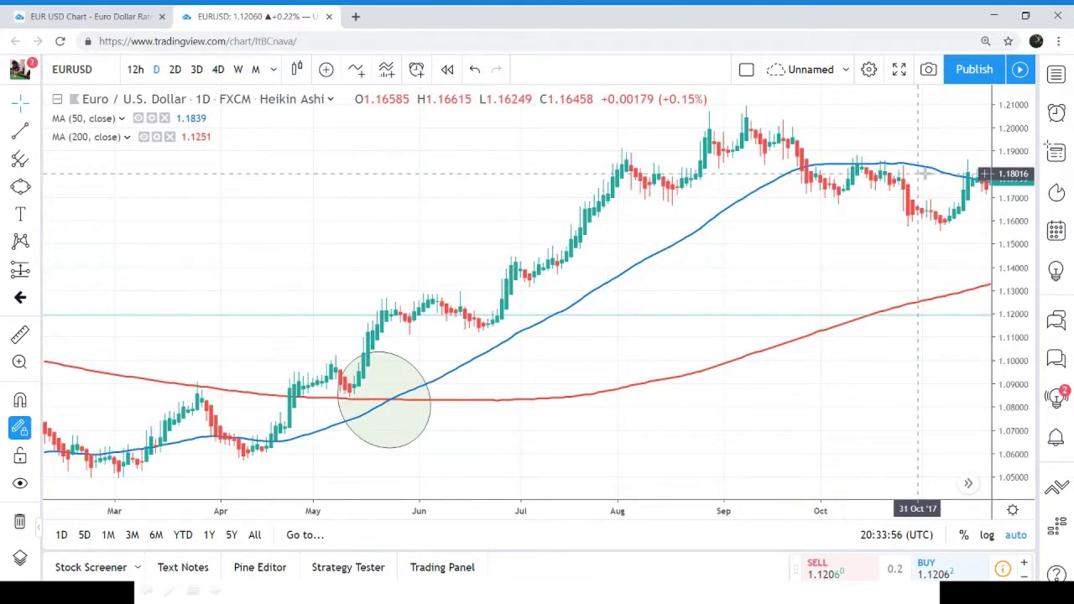
{"action": "left_click_drag", "start_coordinate": [874, 240], "coordinate": [815, 247]}
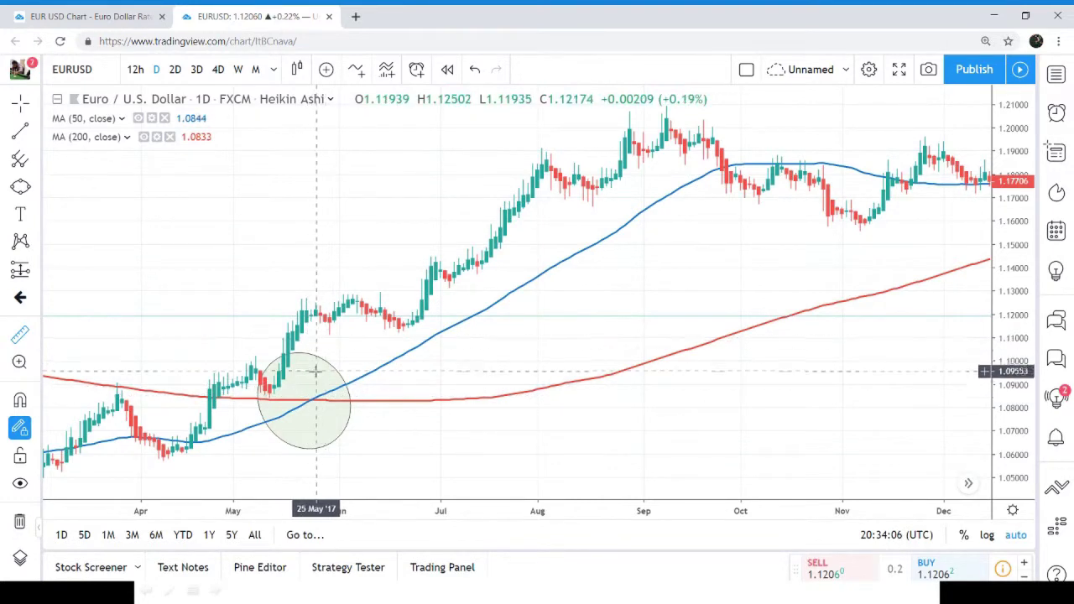
{"action": "left_click", "coordinate": [321, 318]}
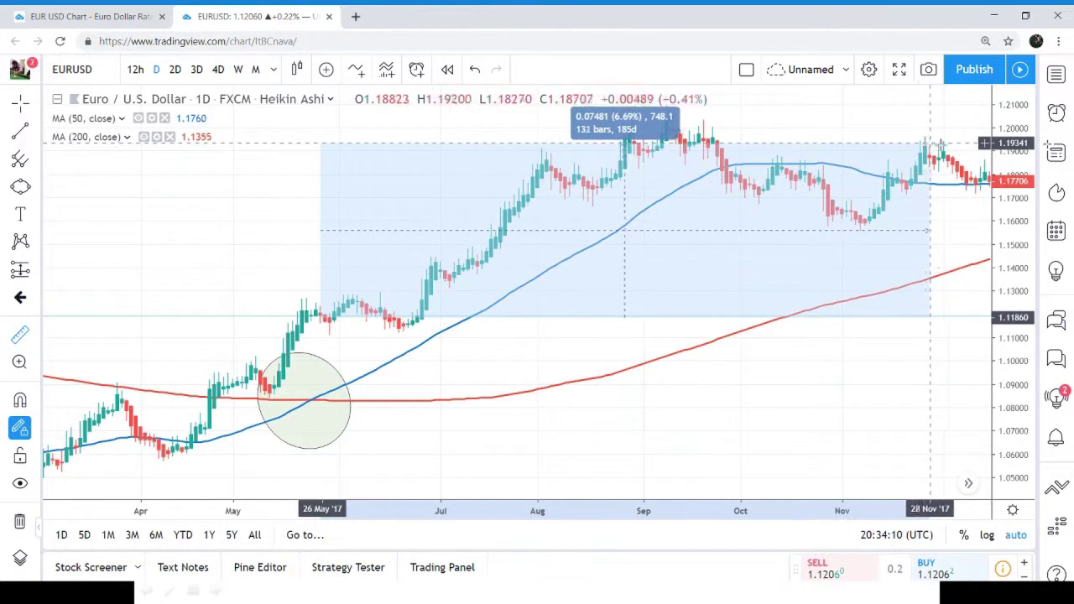
{"action": "left_click", "coordinate": [953, 145]}
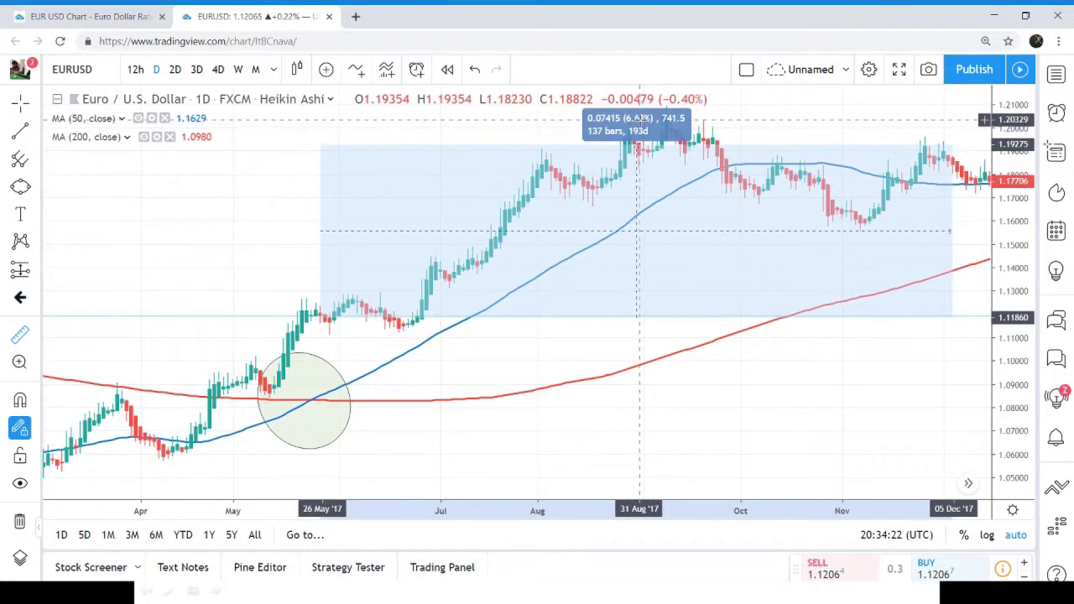
{"action": "left_click", "coordinate": [640, 124]}
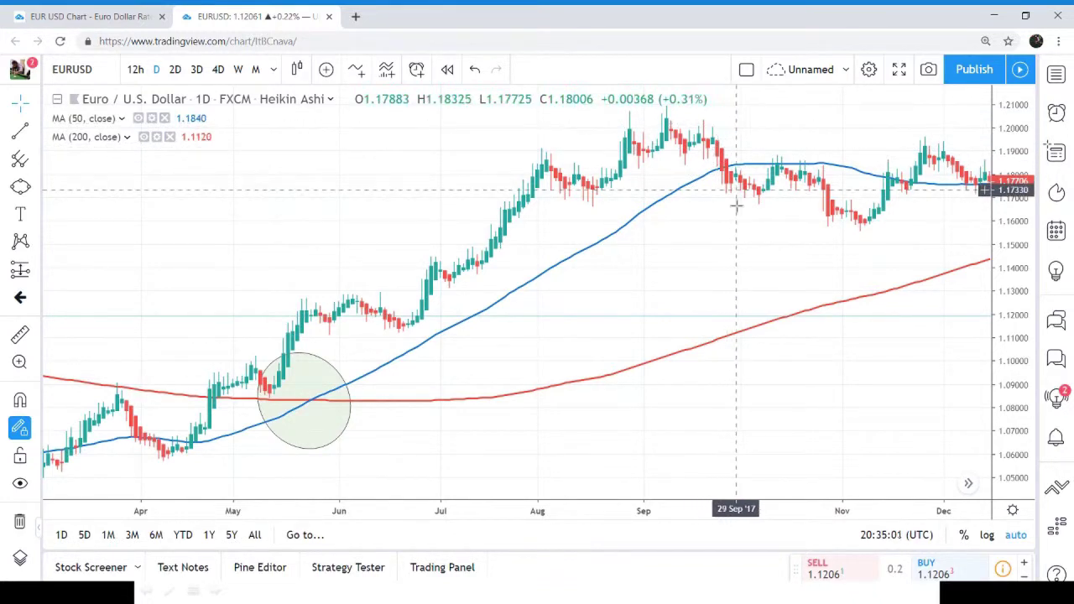
- Draw an ellipse around the June 2018 crossover of the two moving averages, spanning prices from about 1.209 to 1.188
{"action": "left_click_drag", "start_coordinate": [701, 245], "coordinate": [426, 192]}
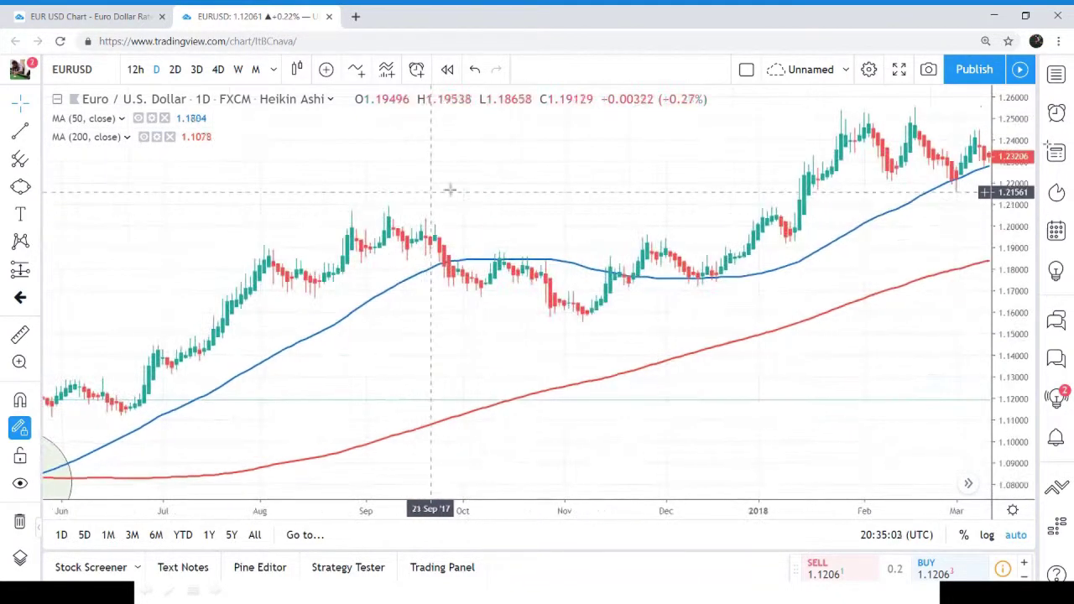
{"action": "left_click_drag", "start_coordinate": [703, 165], "coordinate": [294, 166]}
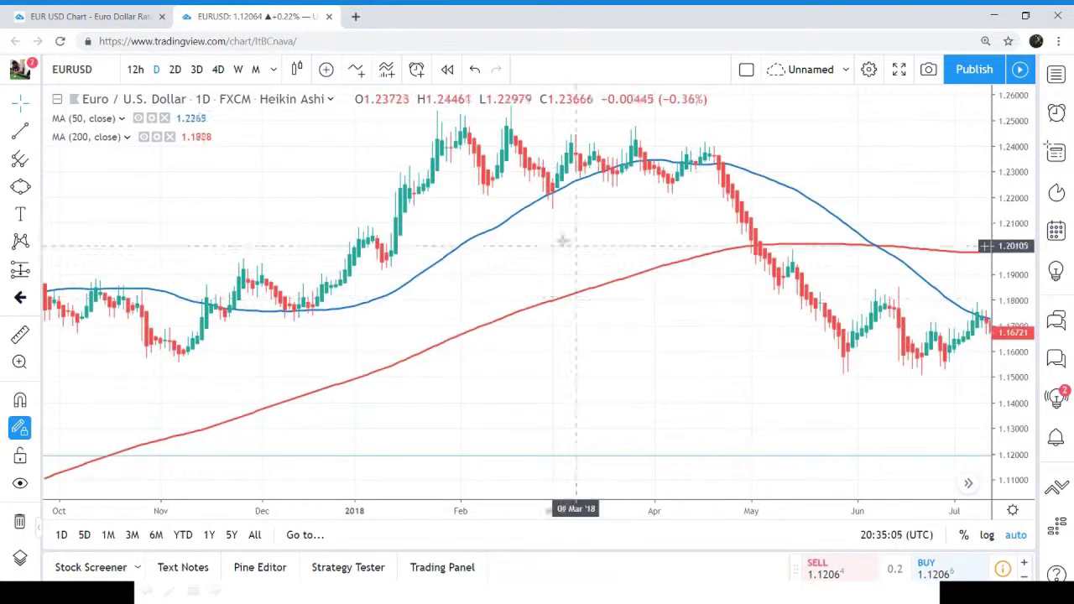
{"action": "left_click_drag", "start_coordinate": [576, 233], "coordinate": [312, 162]}
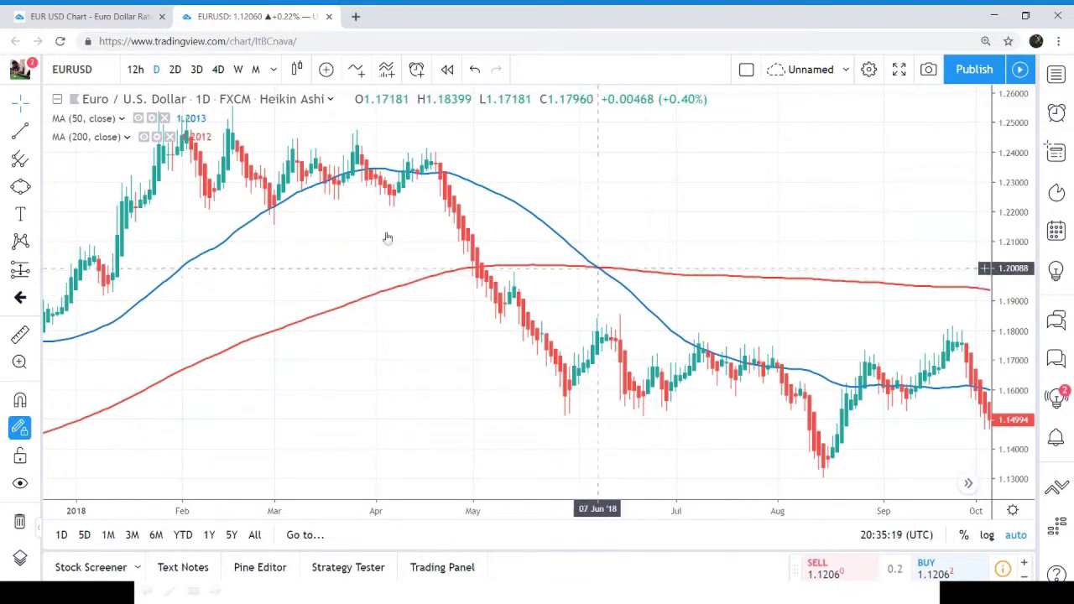
{"action": "left_click", "coordinate": [20, 186]}
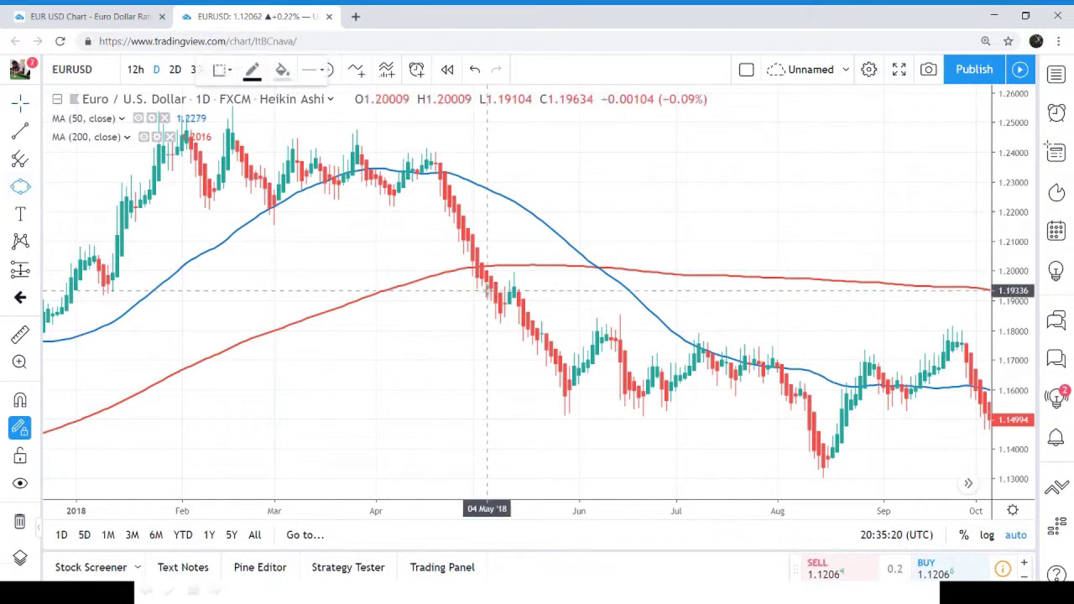
{"action": "left_click", "coordinate": [602, 244]}
{"action": "left_click", "coordinate": [593, 304]}
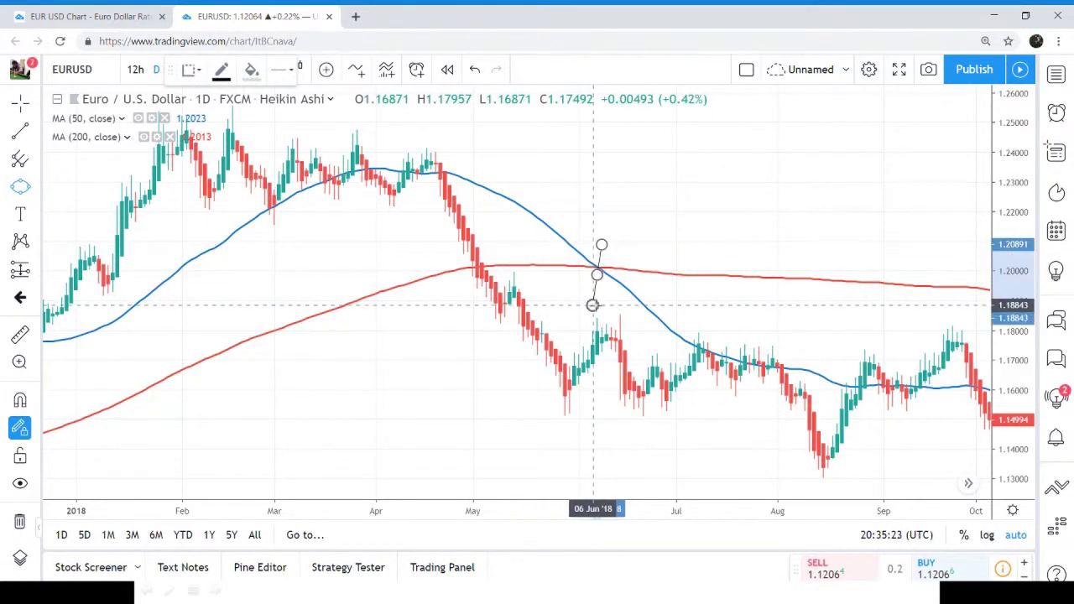
{"action": "left_click", "coordinate": [631, 308]}
{"action": "left_click", "coordinate": [626, 307]}
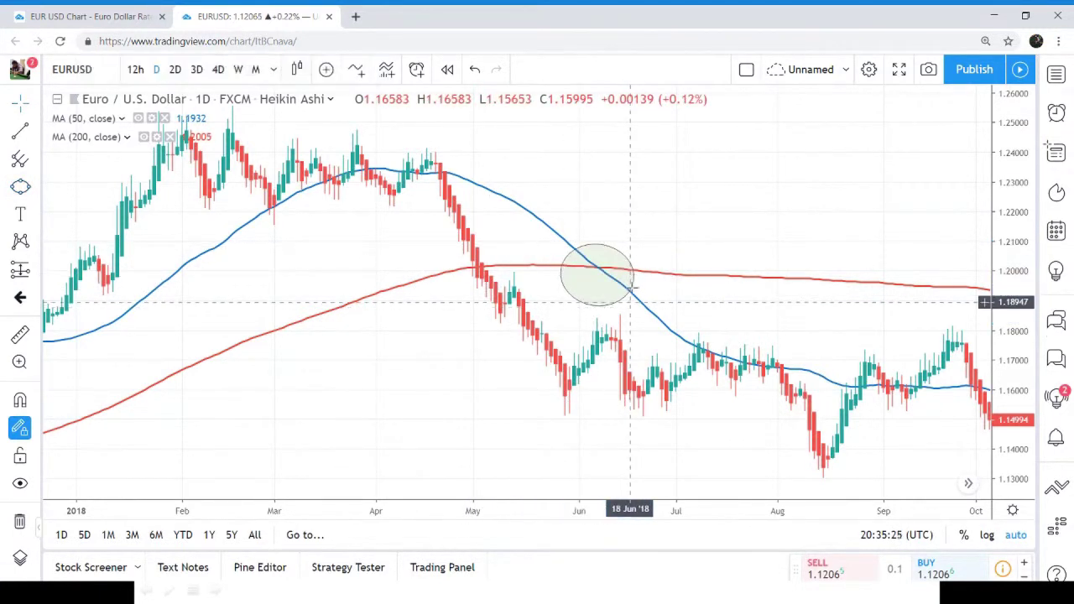
- Measure the price move after the June 2018 crossover, from 8 June 2018 at about 1.2133 to 5 December 2018 at about 1.1249
{"action": "mouse_move", "coordinate": [664, 240]}
{"action": "left_mouse_down"}
{"action": "mouse_move", "coordinate": [490, 168]}
{"action": "mouse_move", "coordinate": [424, 120]}
{"action": "left_mouse_up"}
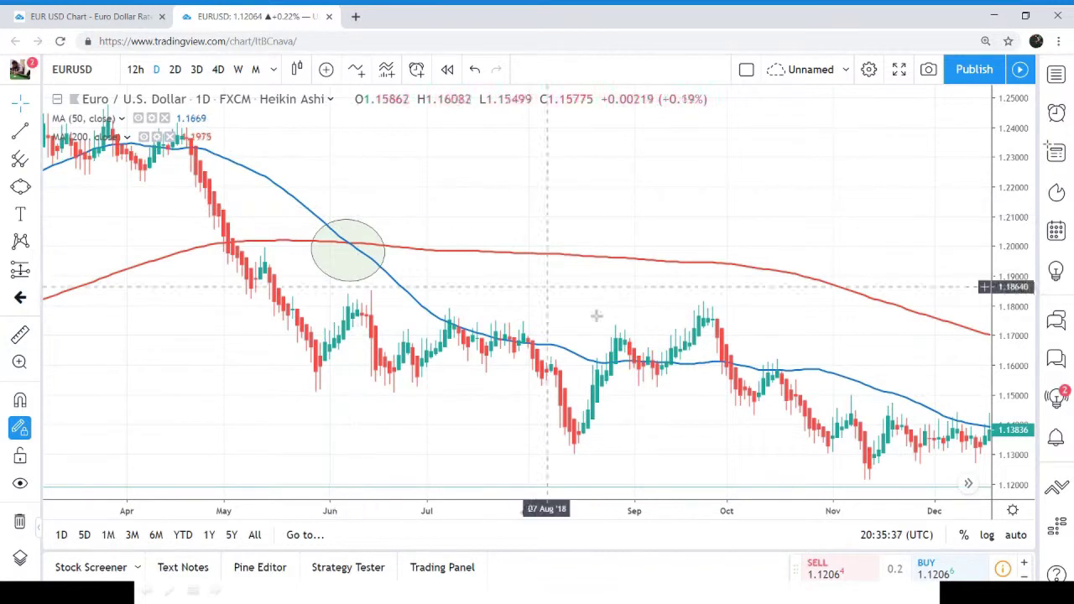
{"action": "left_click", "coordinate": [20, 334]}
{"action": "left_click", "coordinate": [352, 207]}
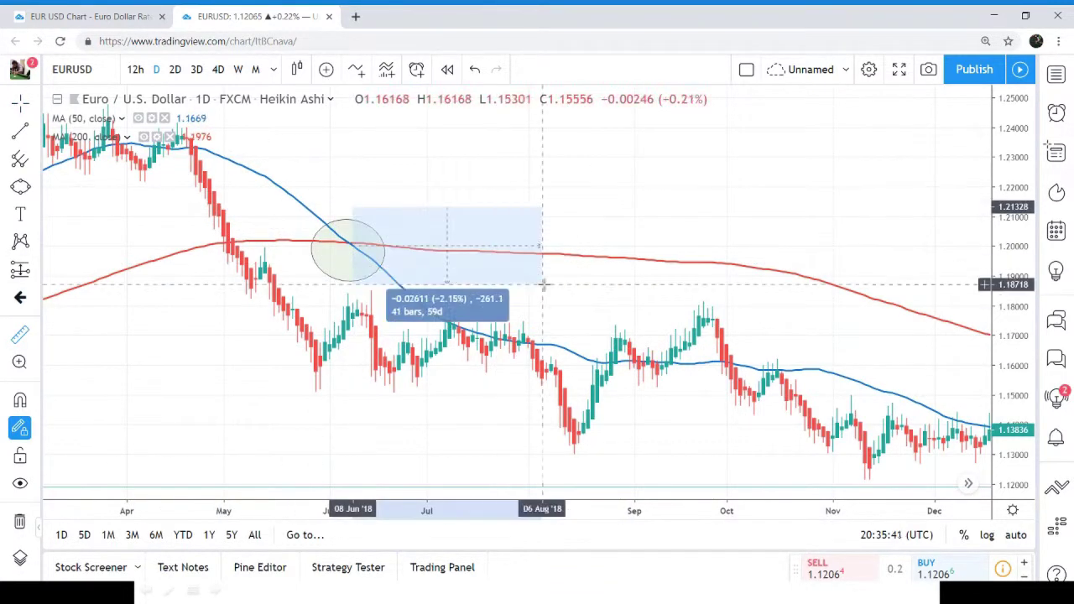
{"action": "left_click", "coordinate": [942, 470]}
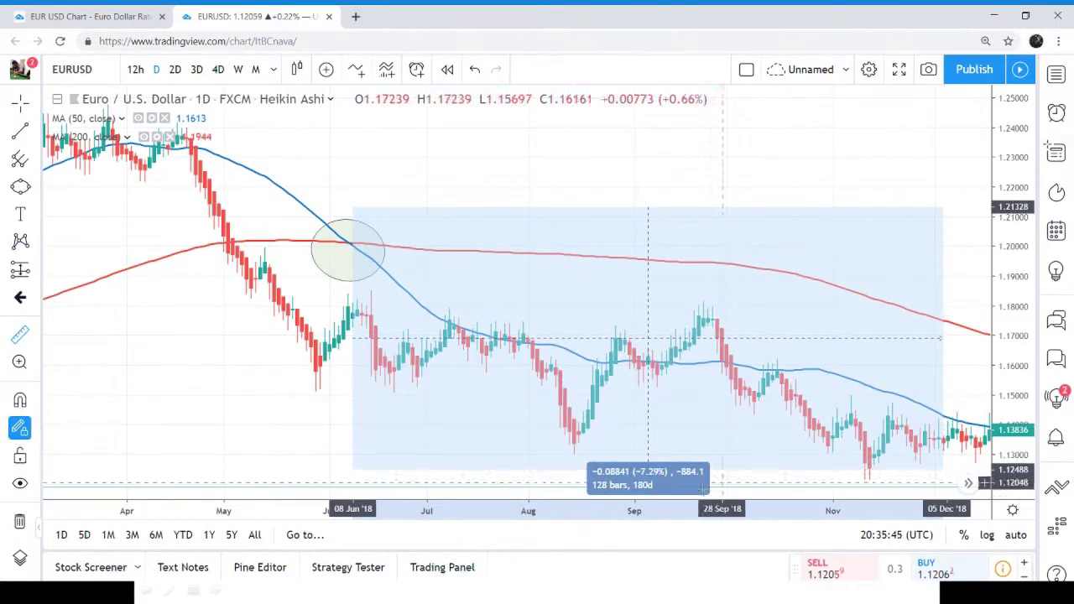